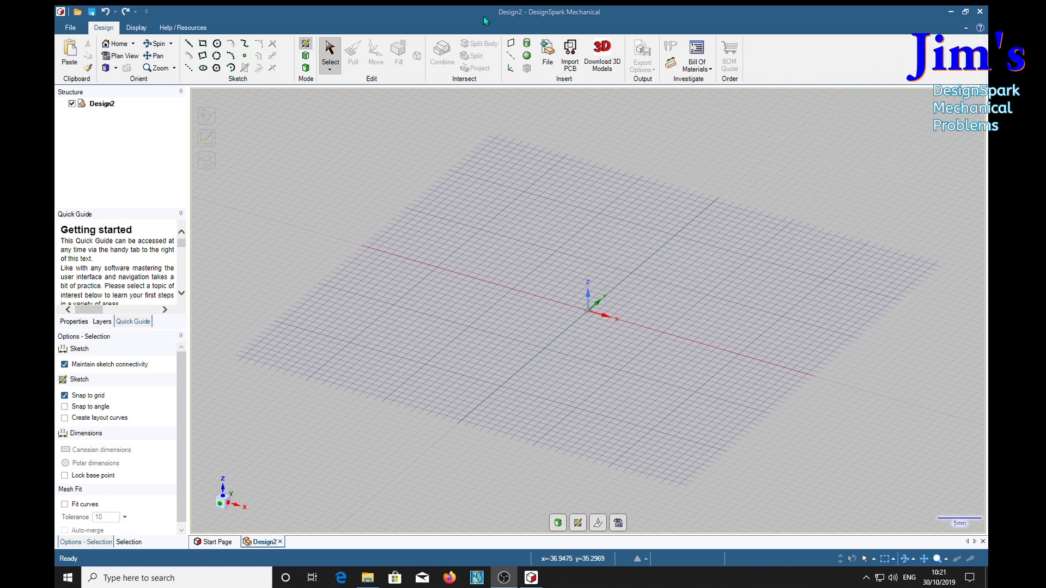
# Step: Insert the file Single brick.rsdoc into the design as a component
pyautogui.click(547, 49)
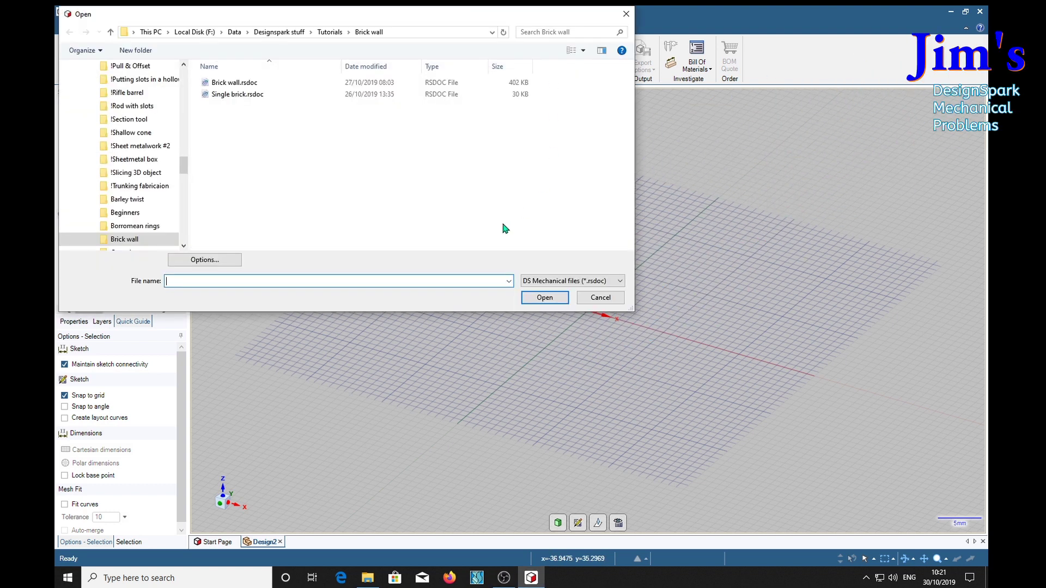
pyautogui.click(235, 94)
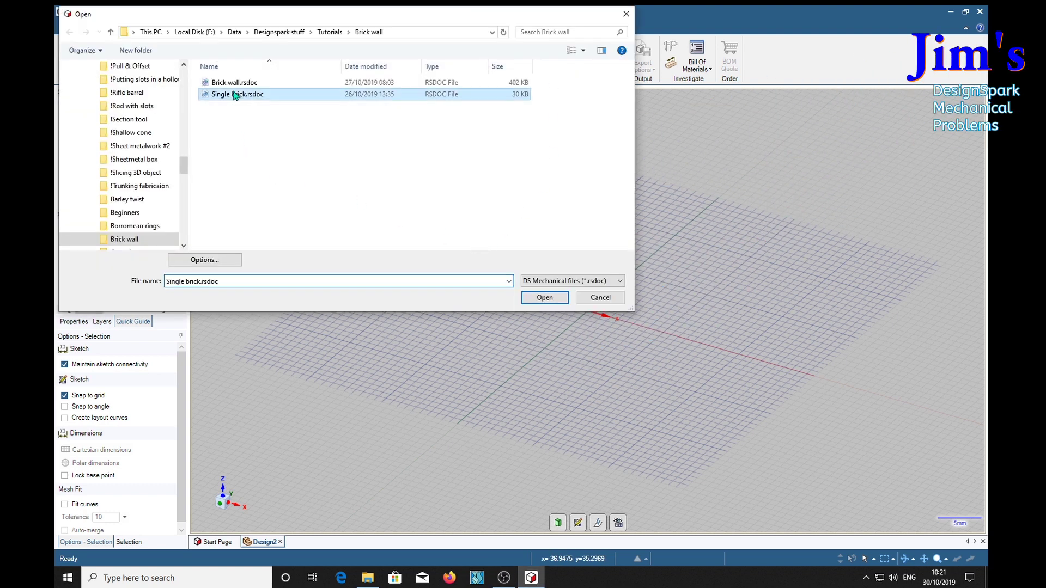
pyautogui.click(545, 297)
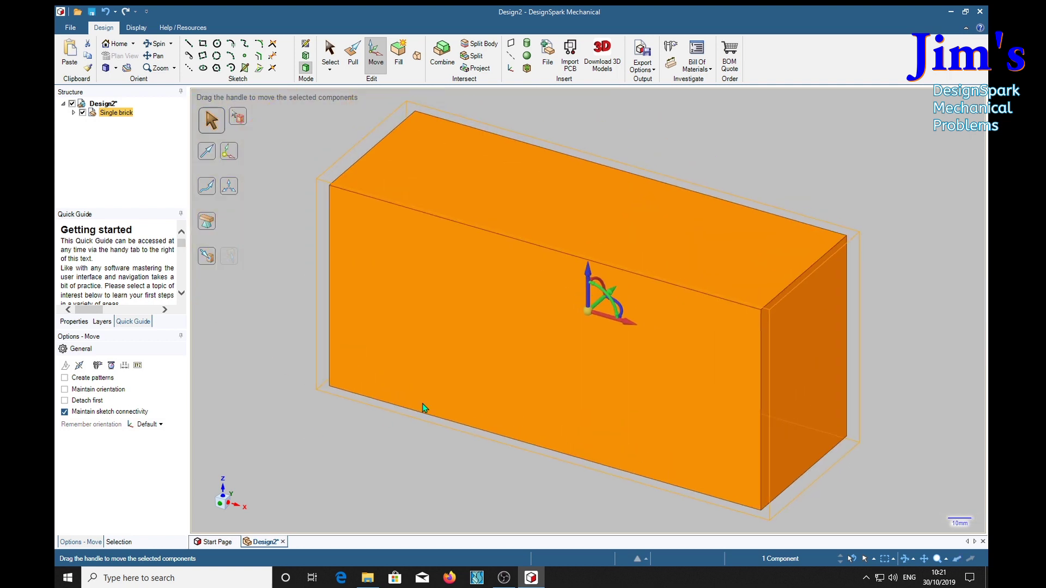
# Step: Create a linear pattern of the brick along the red X axis, placing the copy about 1495 mm away
pyautogui.scroll(-10, 476, 390)
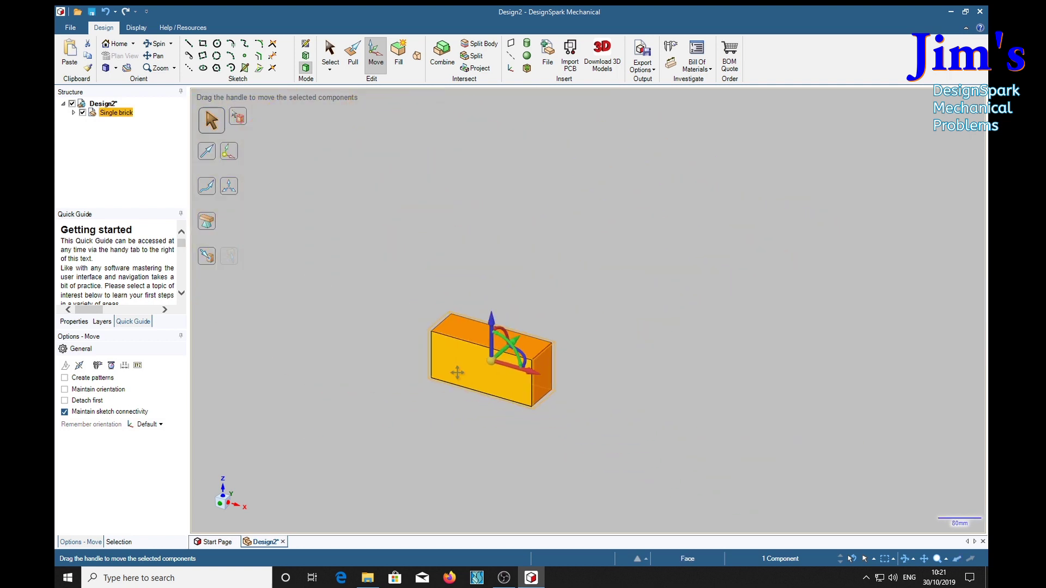
pyautogui.keyDown('shift'); pyautogui.moveTo(457, 373); pyautogui.dragTo(323, 241, button='middle'); pyautogui.keyUp('shift')
pyautogui.scroll(-2, 323, 241)
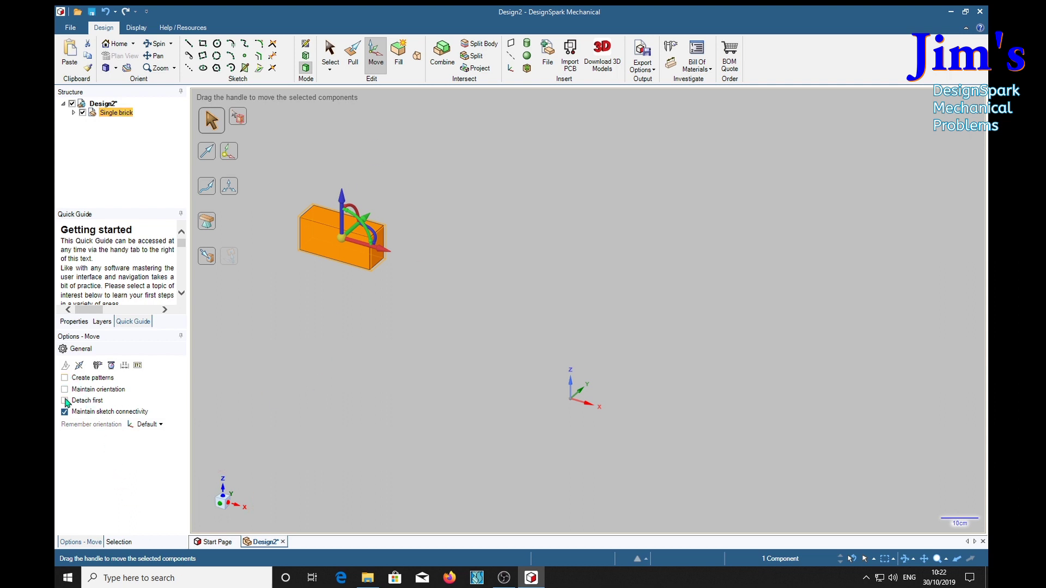
pyautogui.click(66, 378)
pyautogui.moveTo(501, 291); pyautogui.dragTo(846, 468)
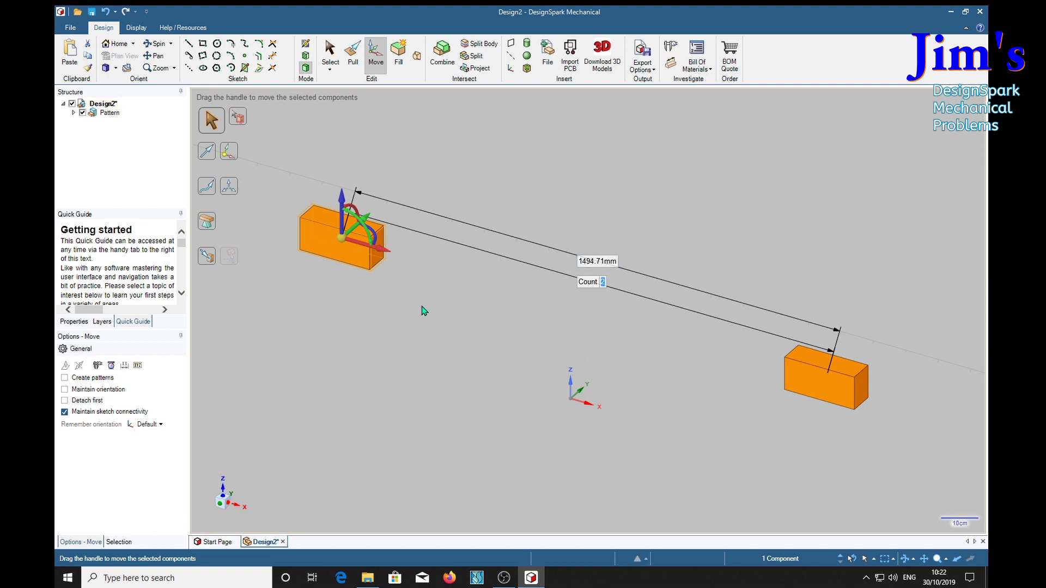
# Step: Set the overall length of the brick pattern to 1195 mm, using the 227+12 brick spacing in the expression
pyautogui.press('Tab')
pyautogui.press('Tab')
pyautogui.press('Tab')
pyautogui.press('Tab')
pyautogui.press('Tab')
pyautogui.write('2')
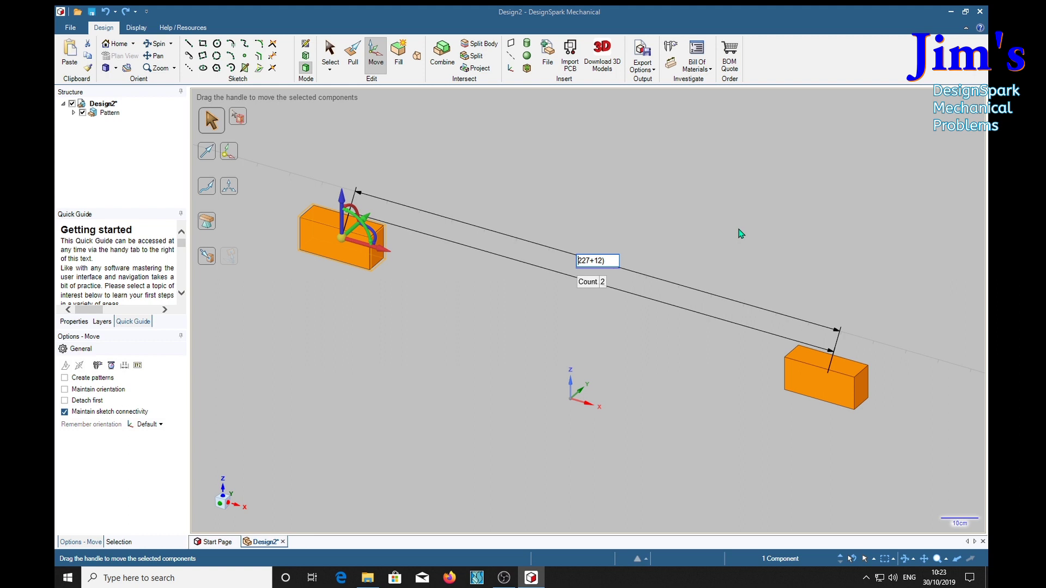
pyautogui.write('(')
pyautogui.press('Return')
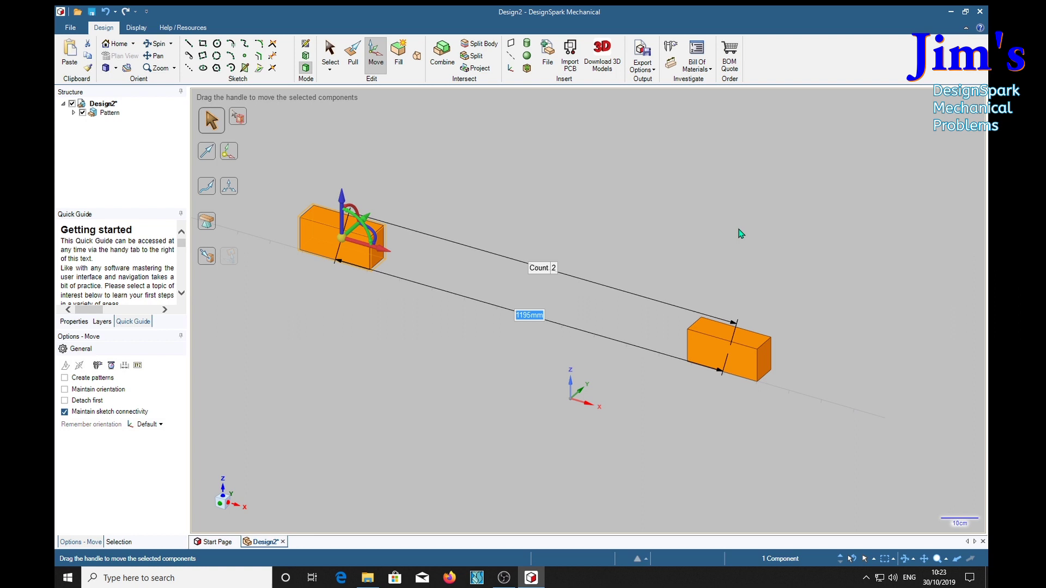
# Step: Set the pattern count to 5 bricks and clear the selection
pyautogui.press('Tab')
pyautogui.write('5')
pyautogui.press('Return')
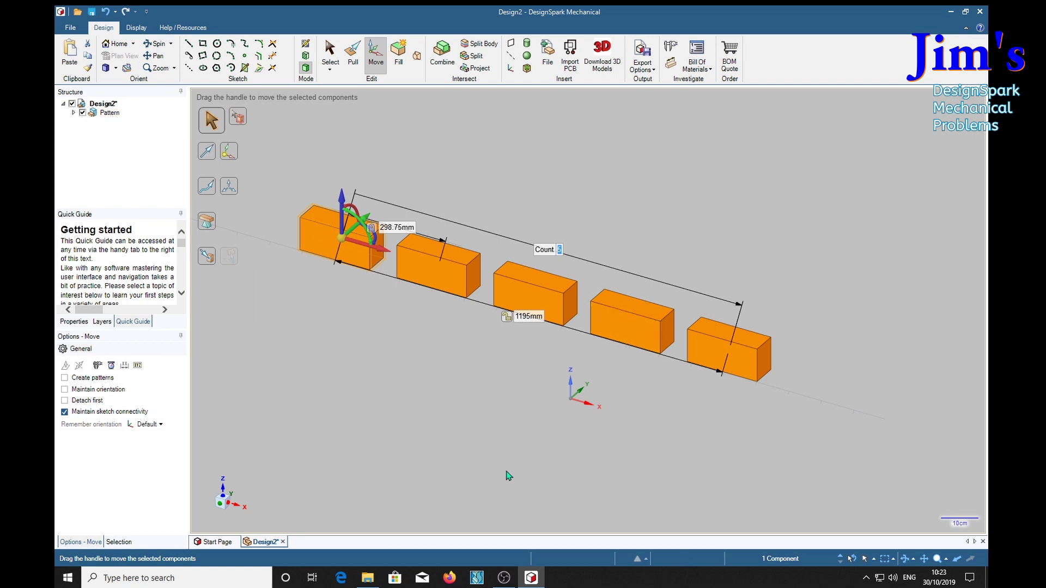
pyautogui.click(499, 492)
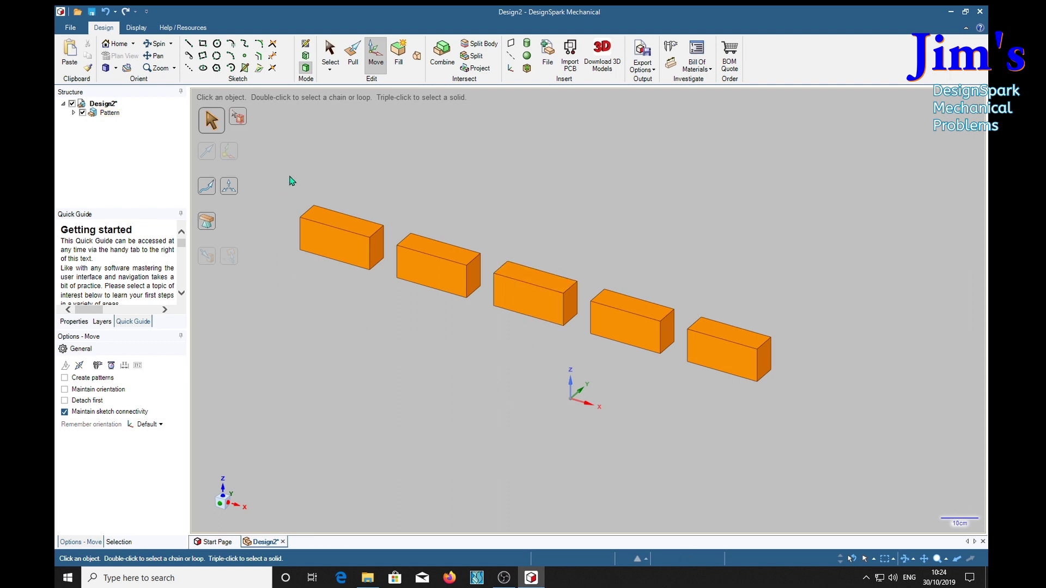
# Step: Expand the Pattern component in the structure tree and check the pattern dimensions of its third Single brick
pyautogui.click(73, 113)
pyautogui.click(74, 113)
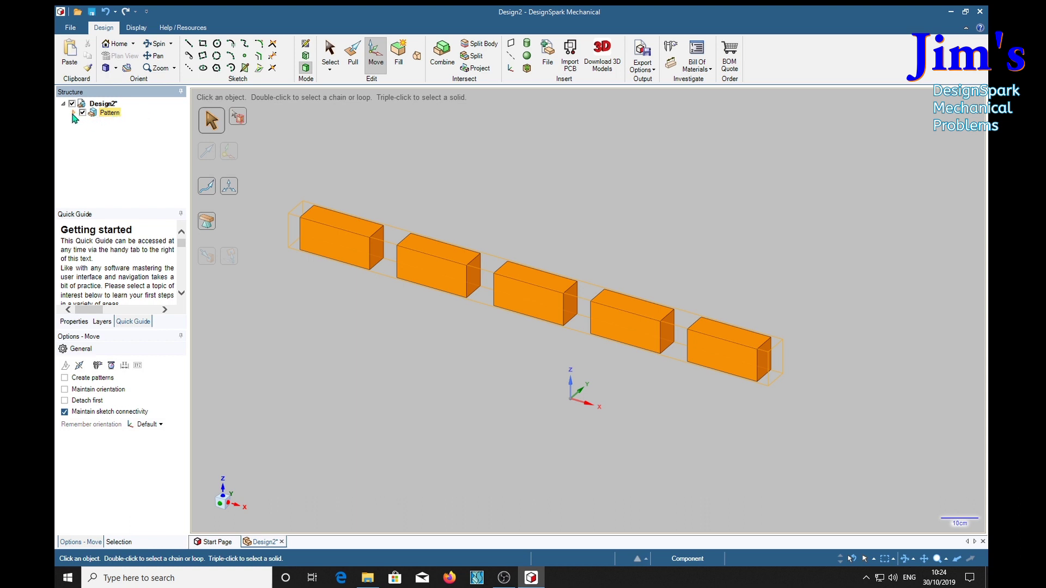
pyautogui.click(293, 307)
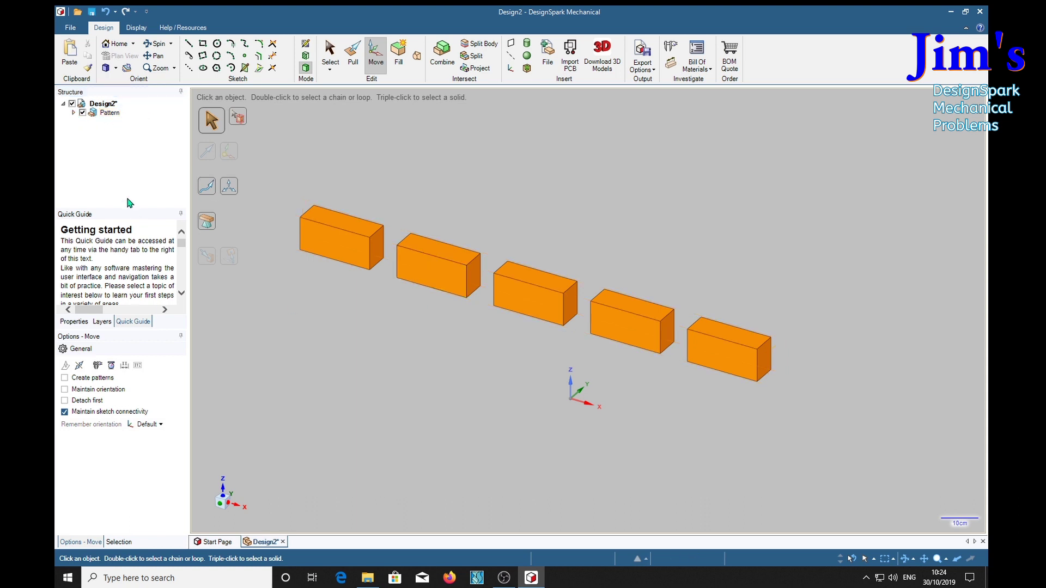
pyautogui.click(110, 114)
pyautogui.click(74, 112)
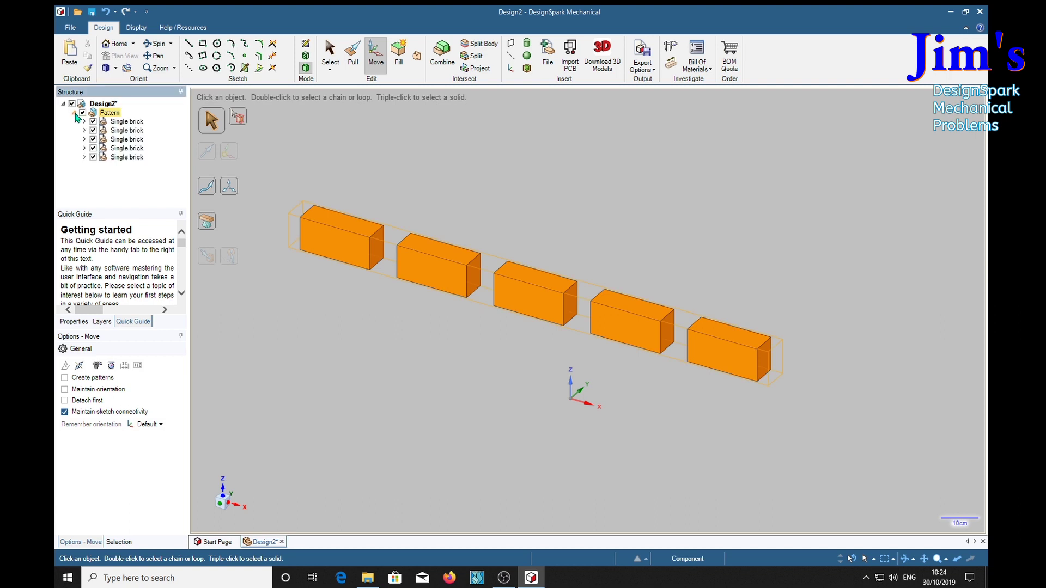
pyautogui.click(127, 140)
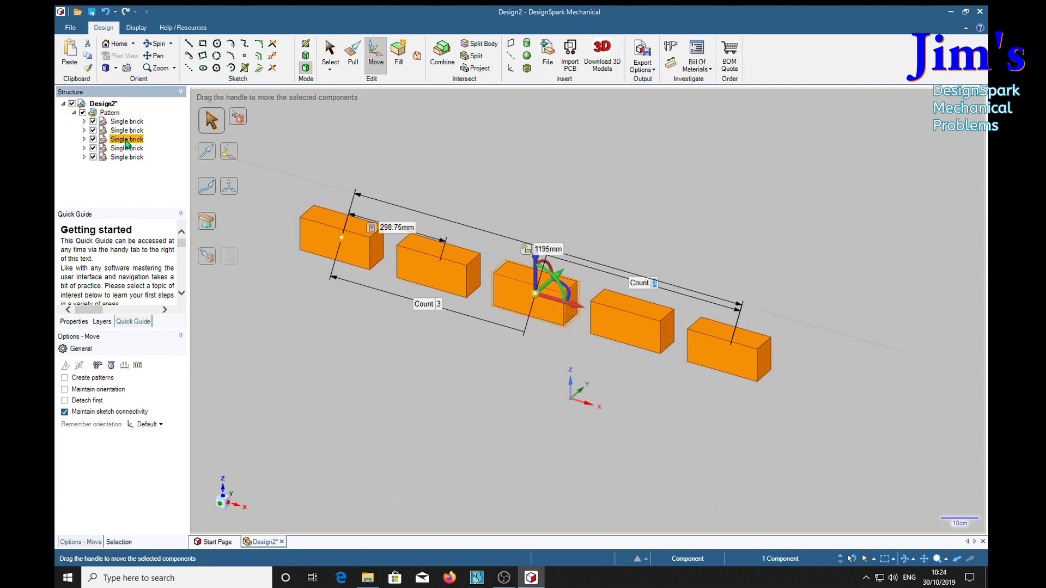
pyautogui.click(345, 386)
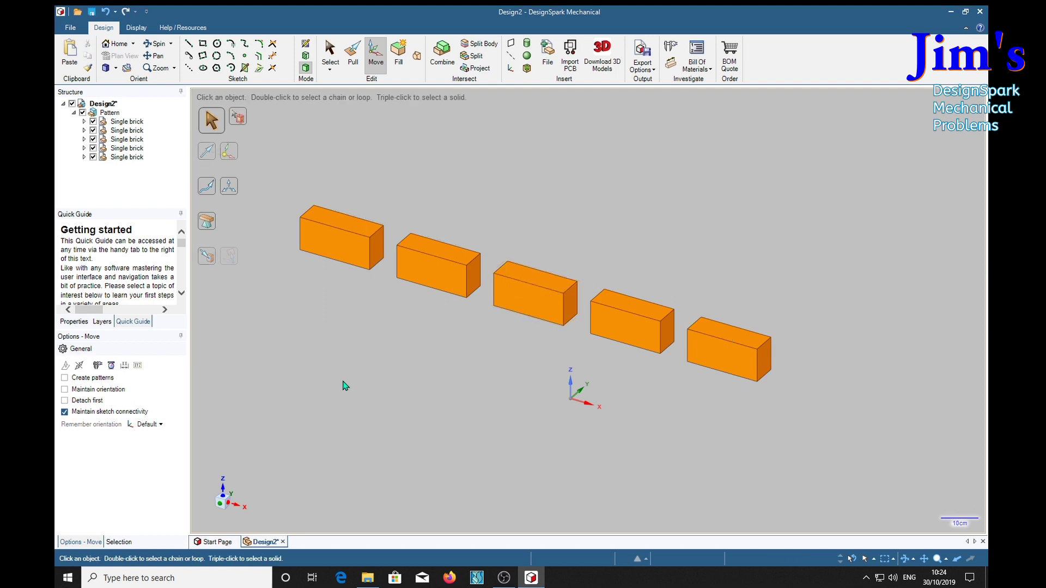
# Step: Try rotating the pattern's third brick about the green axis to about 344°, and undo the rotation
pyautogui.click(115, 140)
pyautogui.click(518, 416)
pyautogui.click(572, 316)
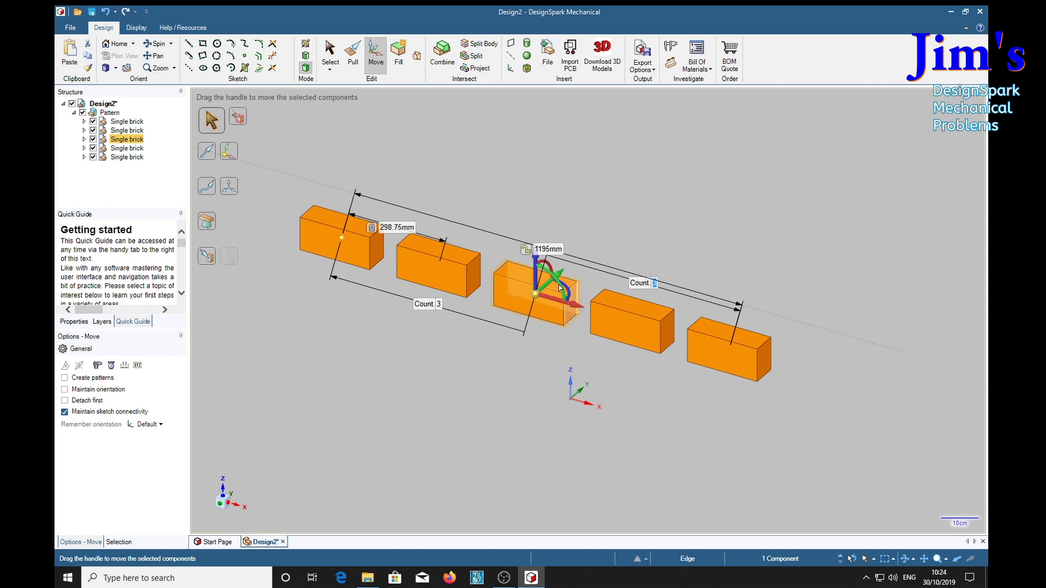
pyautogui.moveTo(577, 308); pyautogui.dragTo(545, 266)
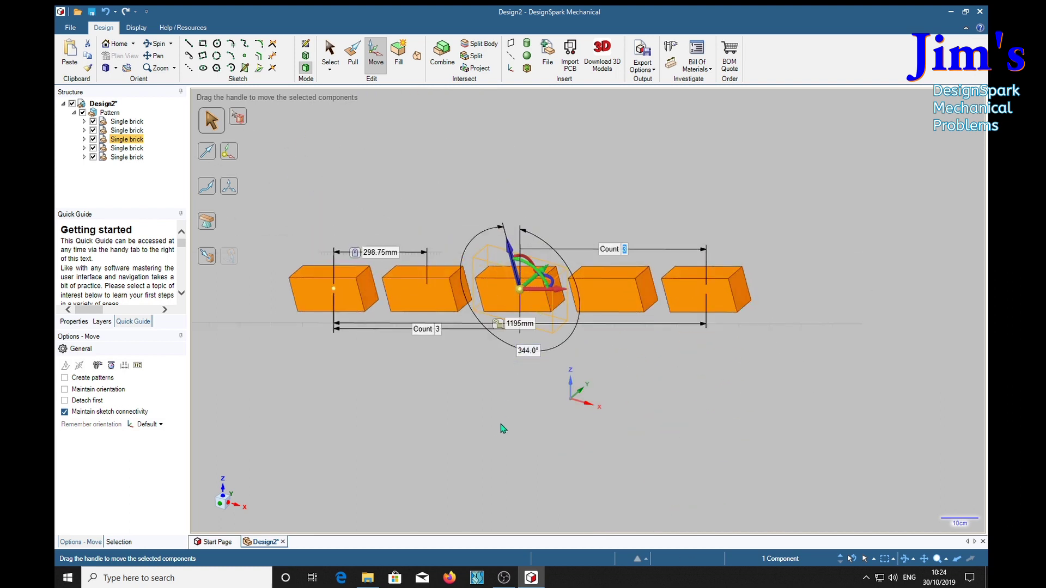
pyautogui.click(493, 429)
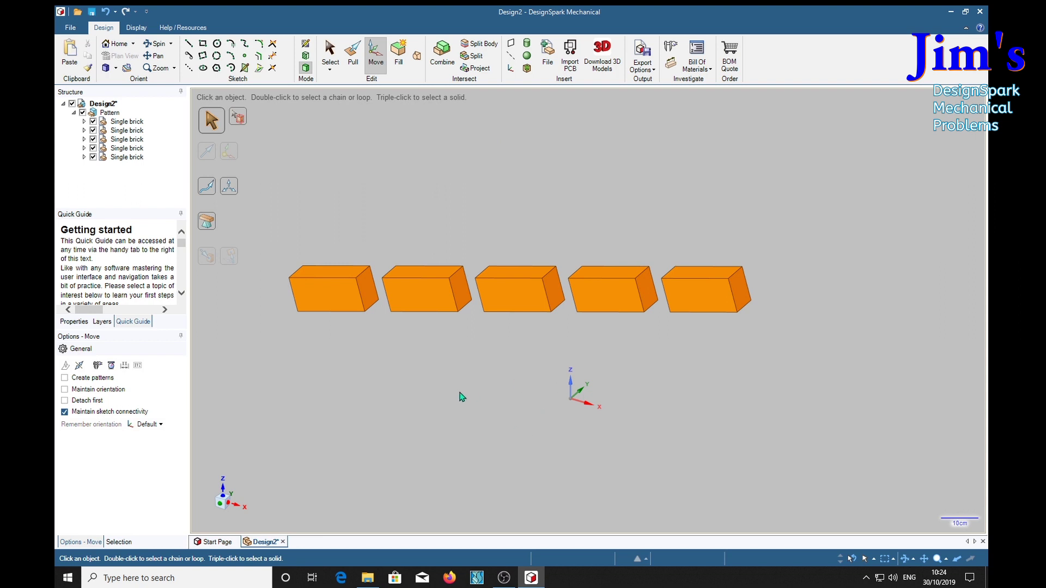
pyautogui.hotkey('ctrl', 'z')
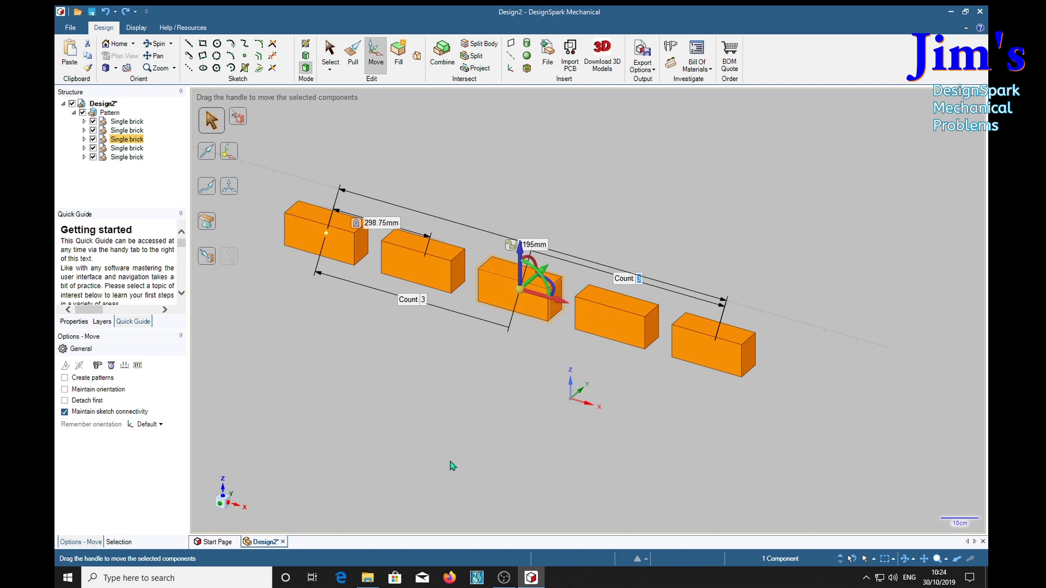
pyautogui.click(286, 343)
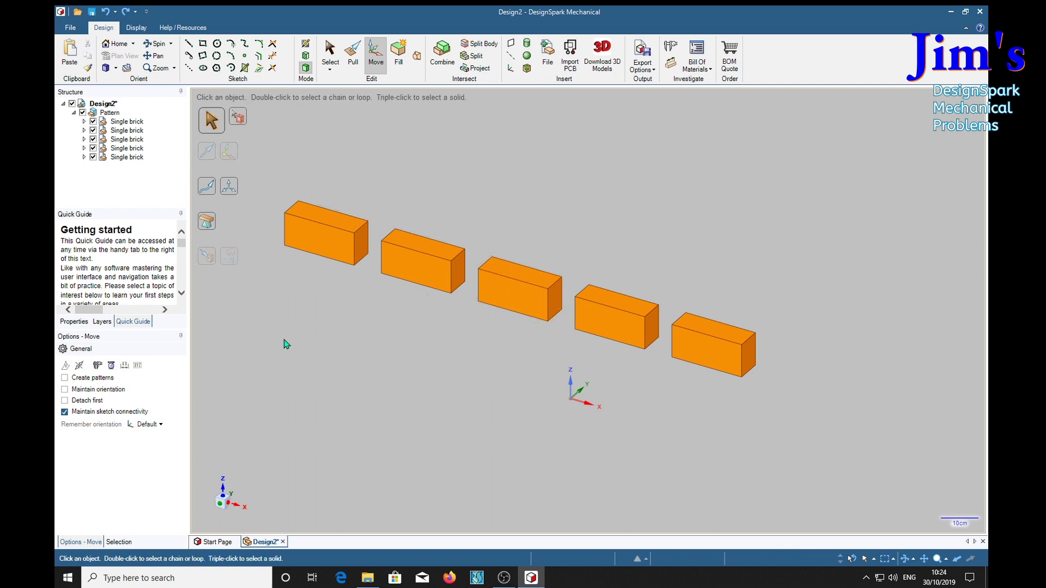
# Step: Unpattern the Pattern component so the five bricks are ordinary components
pyautogui.rightClick(119, 114)
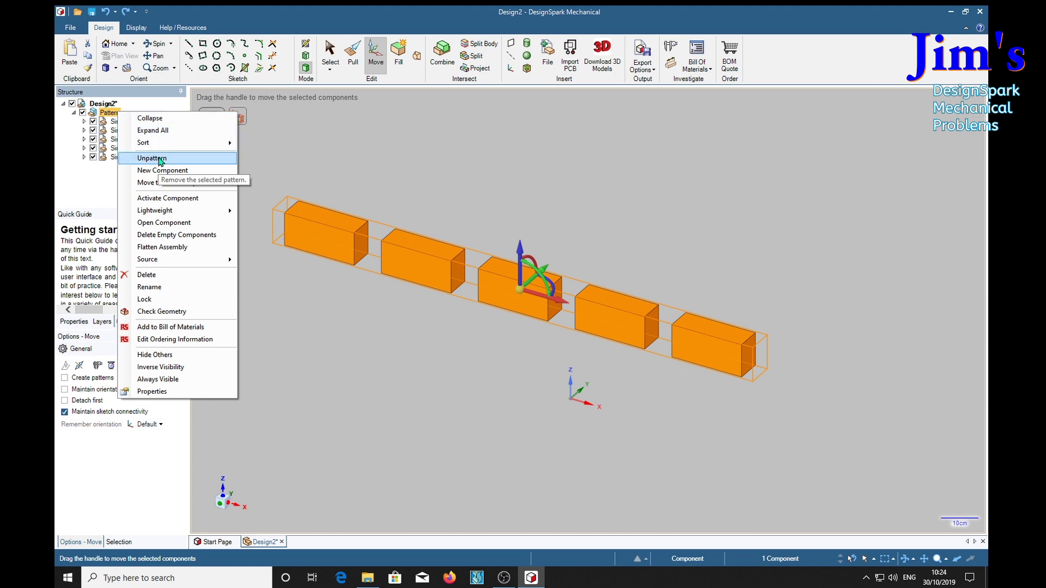
pyautogui.click(160, 159)
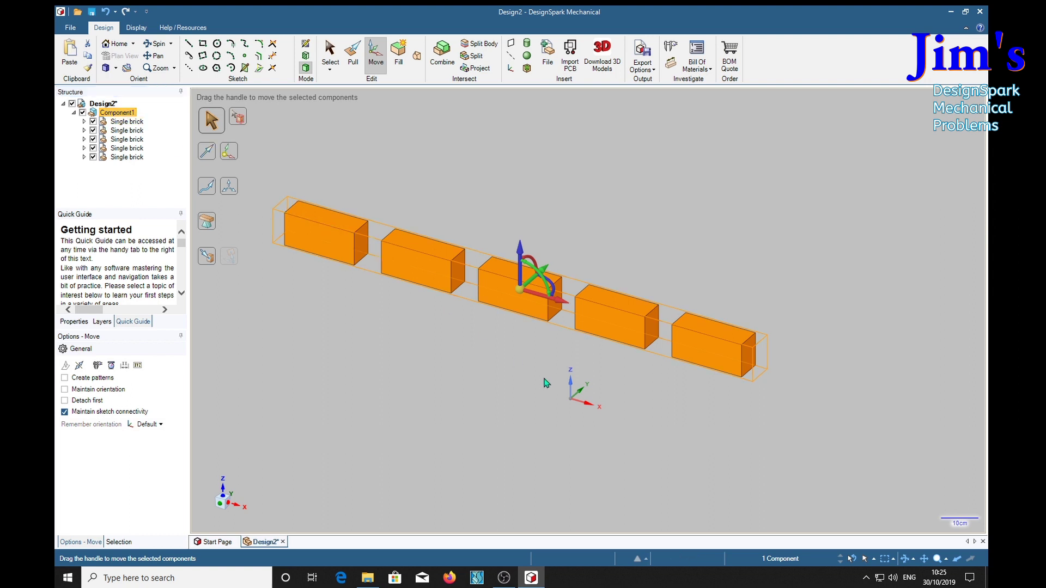
pyautogui.click(512, 382)
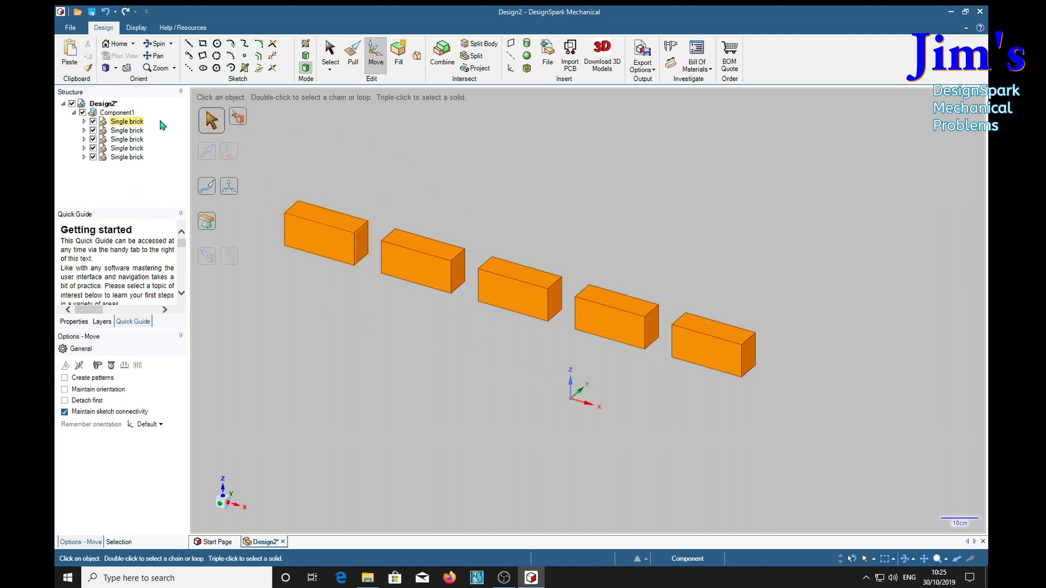
# Step: Select Component1 and reposition the whole row of five bricks slightly with the Move handle
pyautogui.click(123, 114)
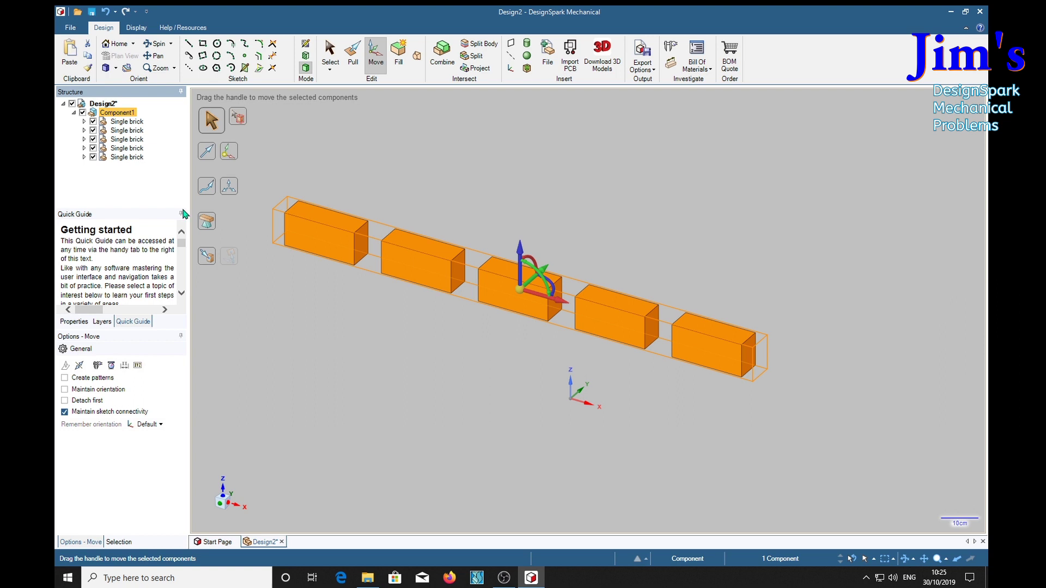
pyautogui.moveTo(558, 302); pyautogui.dragTo(552, 261)
pyautogui.click(484, 380)
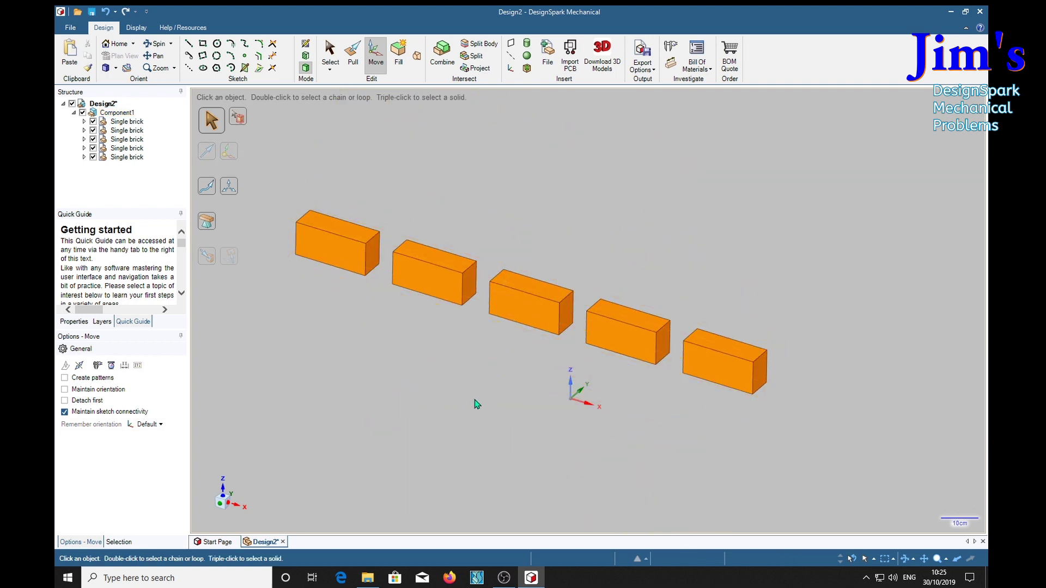
# Step: Tilt the second Single brick in the structure tree and move it about 413 mm forward out of the row along the green axis
pyautogui.click(136, 131)
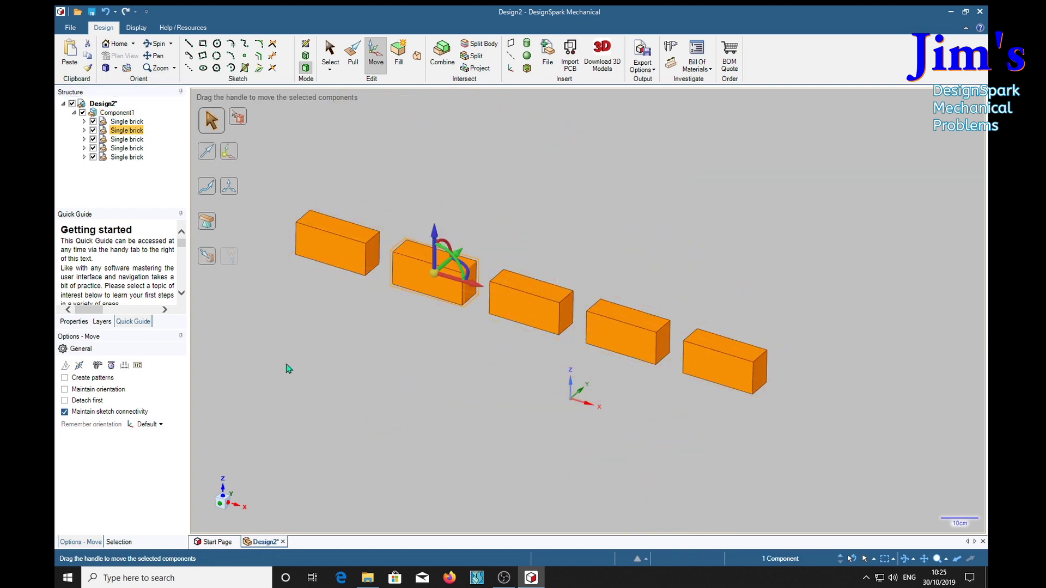
pyautogui.moveTo(457, 260); pyautogui.dragTo(373, 331)
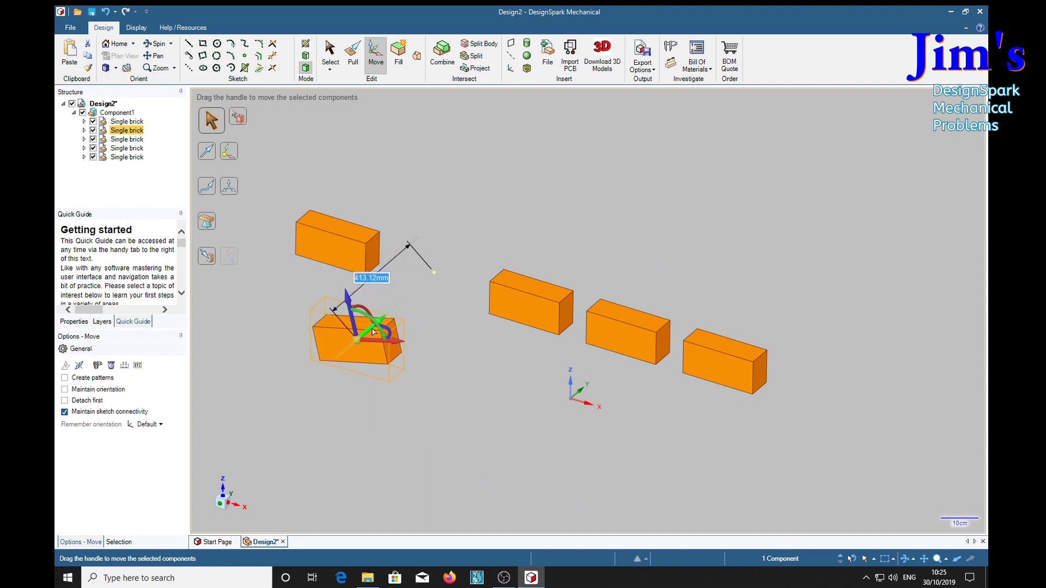
pyautogui.click(423, 418)
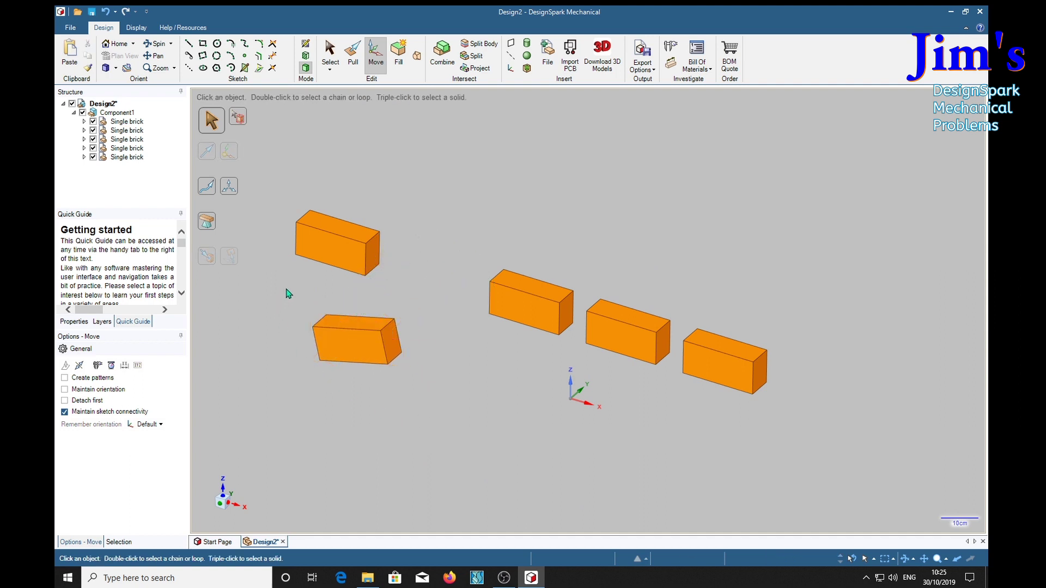
# Step: Rotate the second Single brick about its red axis to about 296°
pyautogui.click(136, 131)
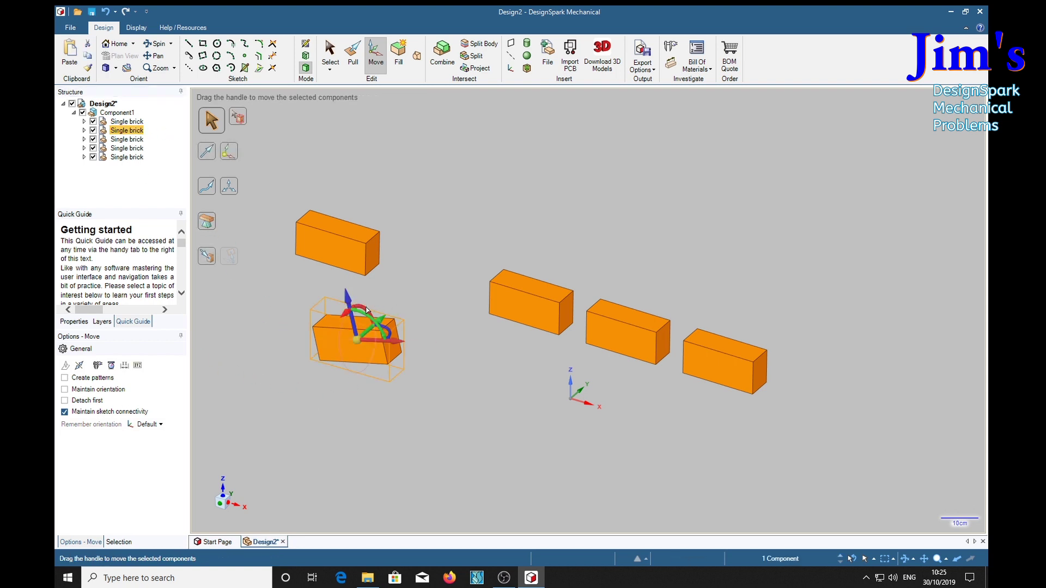
pyautogui.moveTo(366, 309); pyautogui.dragTo(410, 341)
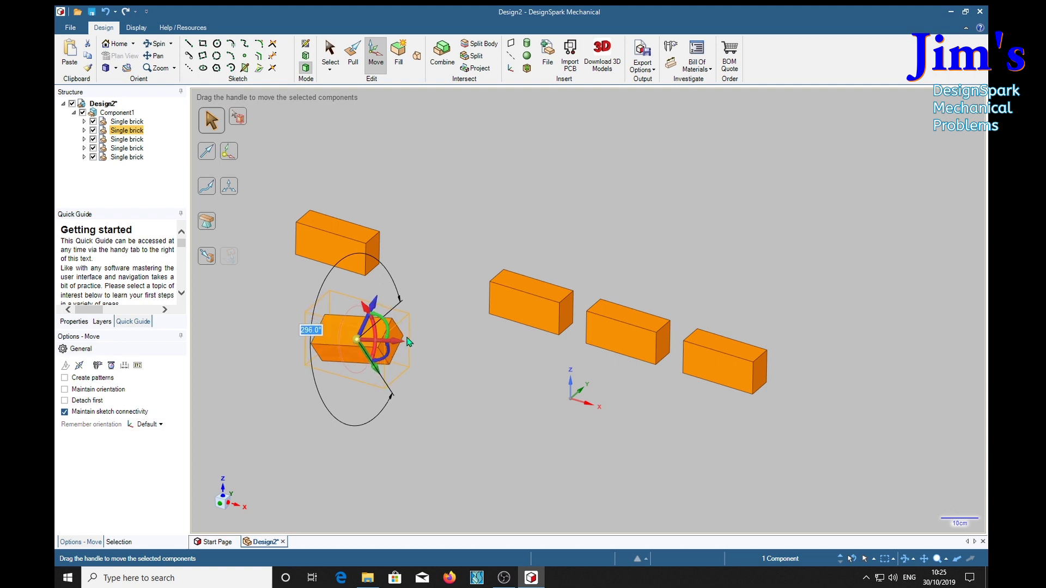
pyautogui.click(432, 433)
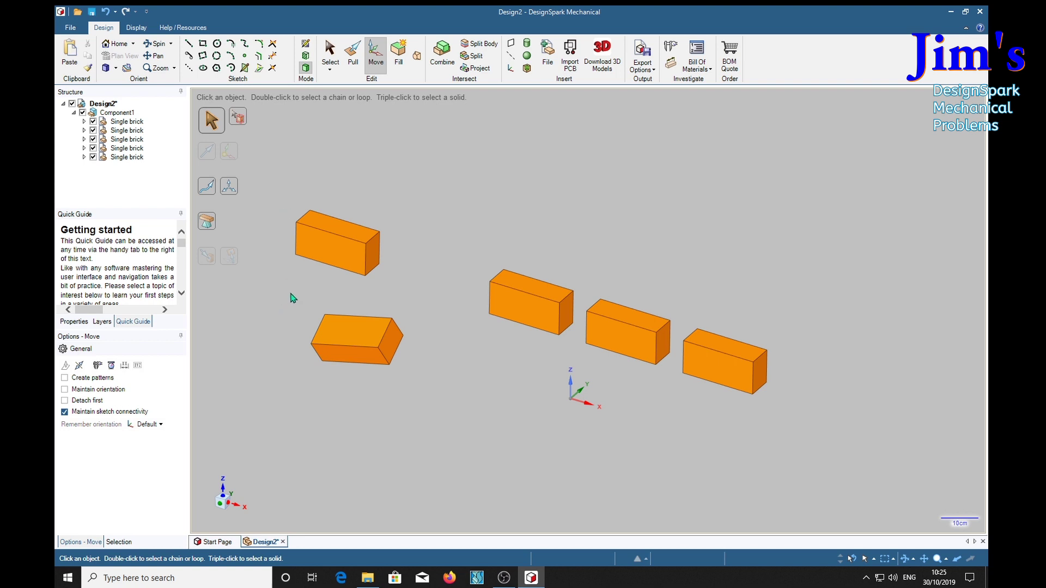
# Step: Select the solid body of the displaced second brick and move it about 117 mm along its blue axis
pyautogui.moveTo(291, 292); pyautogui.dragTo(428, 409)
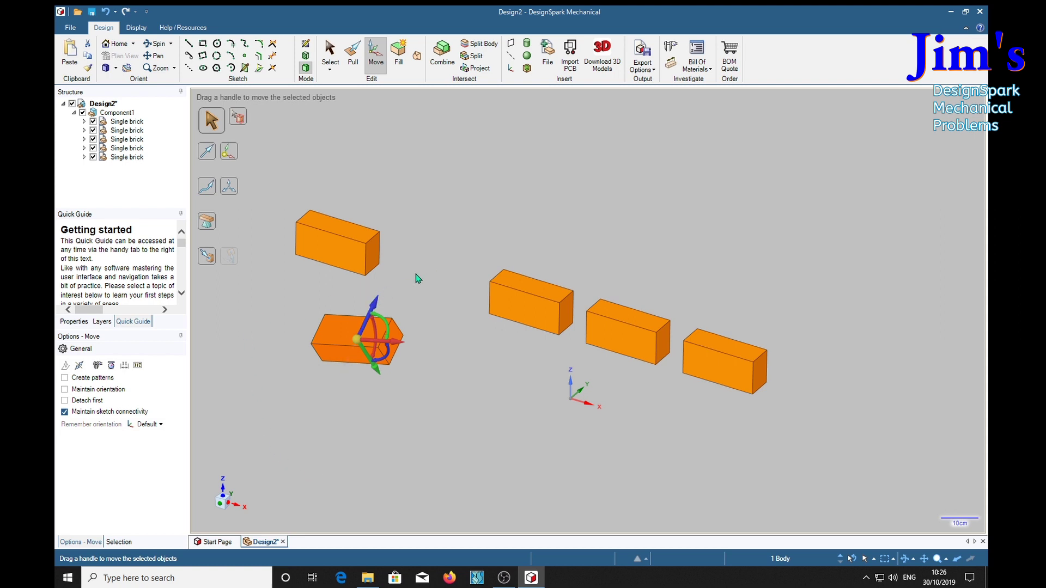
pyautogui.moveTo(375, 305); pyautogui.dragTo(520, 378)
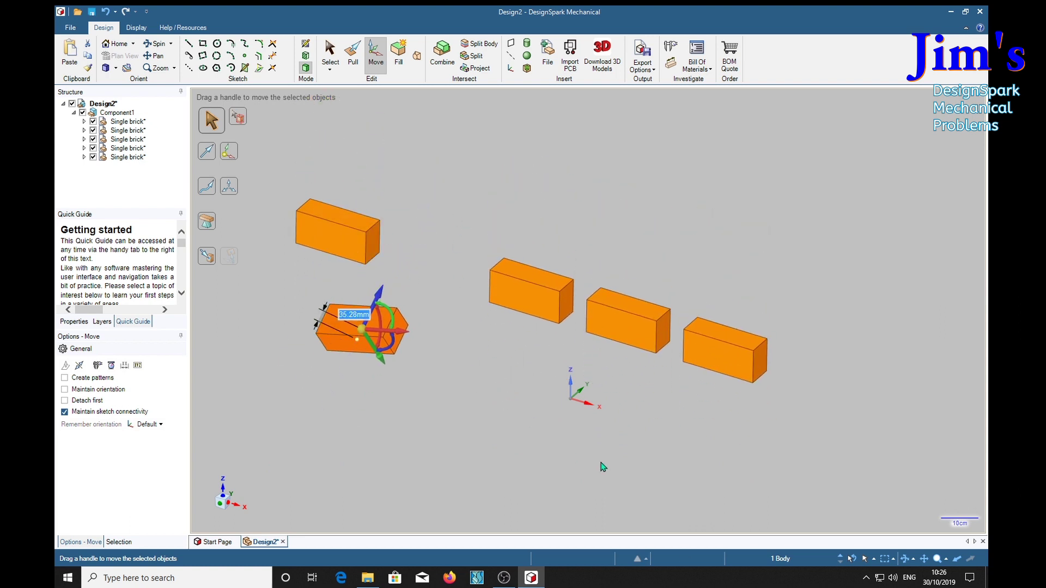
pyautogui.moveTo(602, 467); pyautogui.dragTo(499, 413, button='middle')
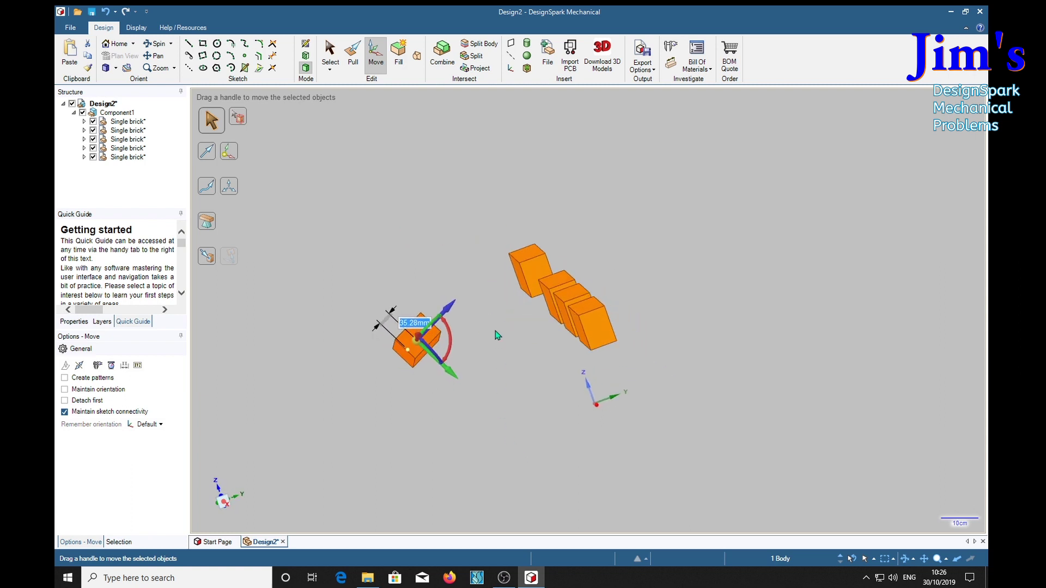
pyautogui.moveTo(454, 306); pyautogui.dragTo(607, 368)
pyautogui.moveTo(606, 368)
pyautogui.mouseDown(button='middle')
pyautogui.moveTo(680, 371)
pyautogui.moveTo(717, 355)
pyautogui.moveTo(659, 407)
pyautogui.mouseUp(button='middle')
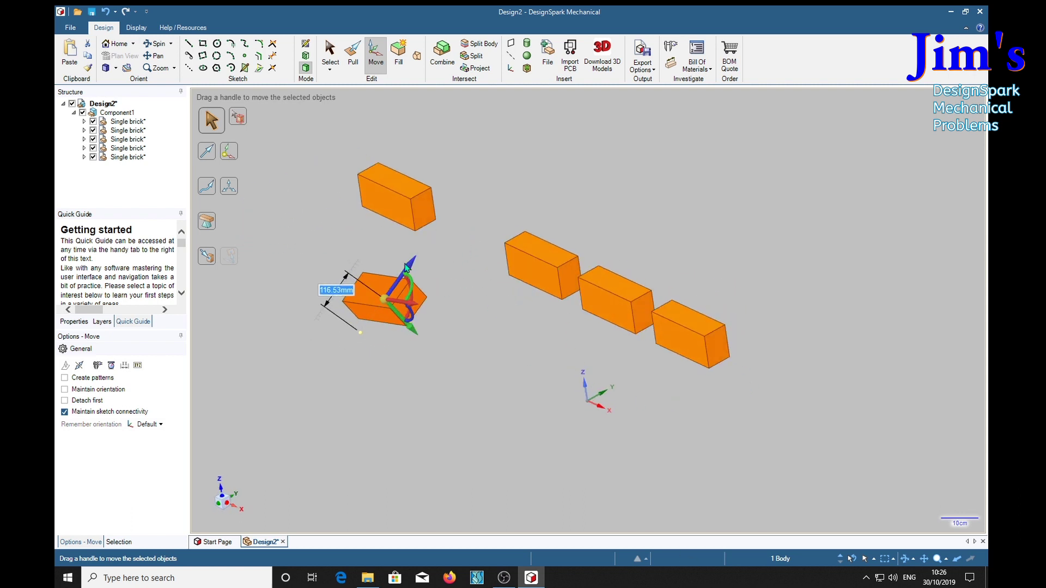
# Step: Rotate the selected solid body of the displaced second brick with the Move handle and clear the selection
pyautogui.moveTo(412, 266); pyautogui.dragTo(399, 296)
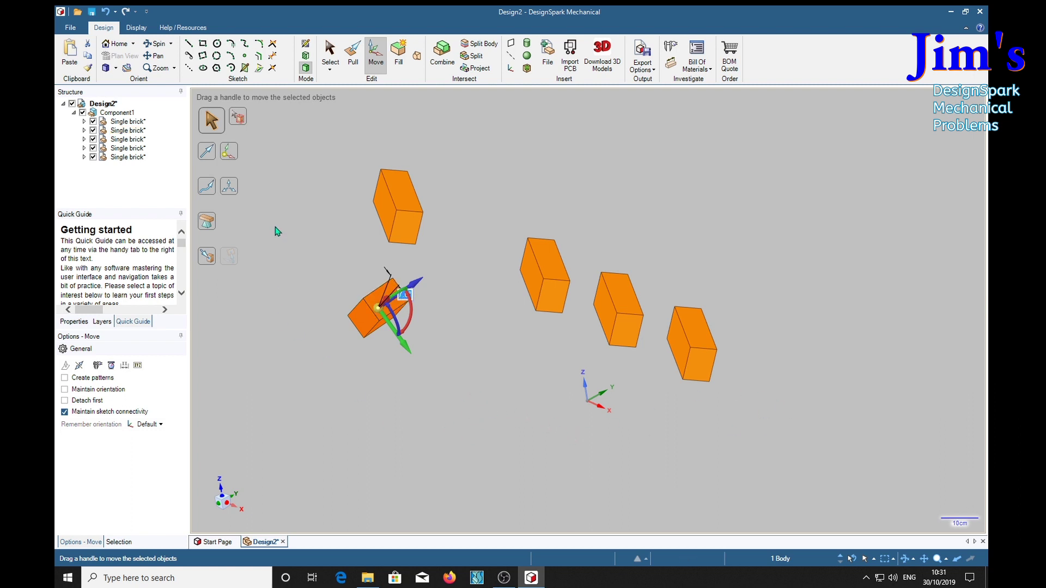
pyautogui.click(436, 393)
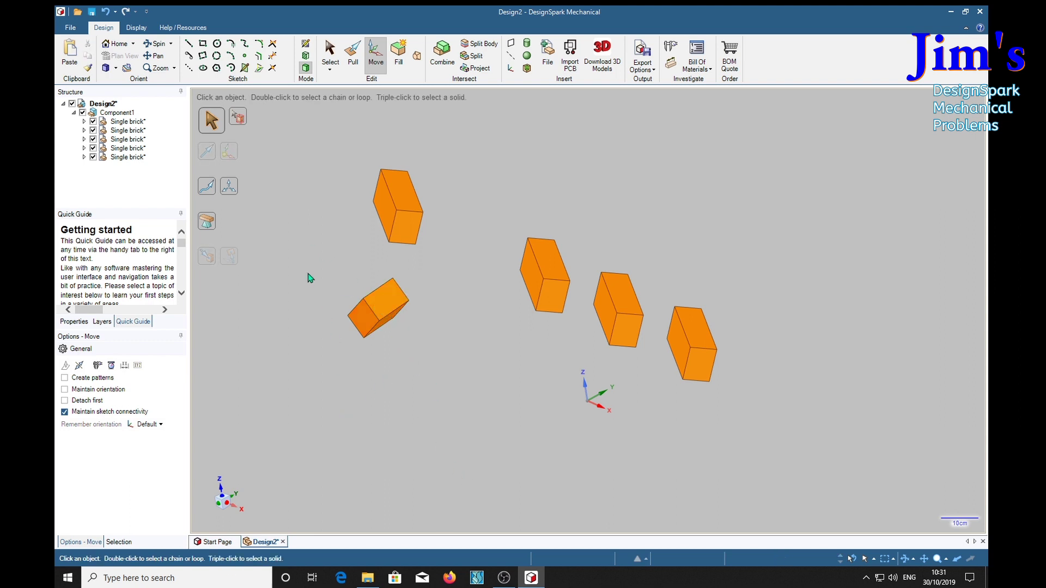
# Step: Select the second Single brick component in the structure tree, move it along its green axis, and reorient it further forward of the row
pyautogui.click(131, 132)
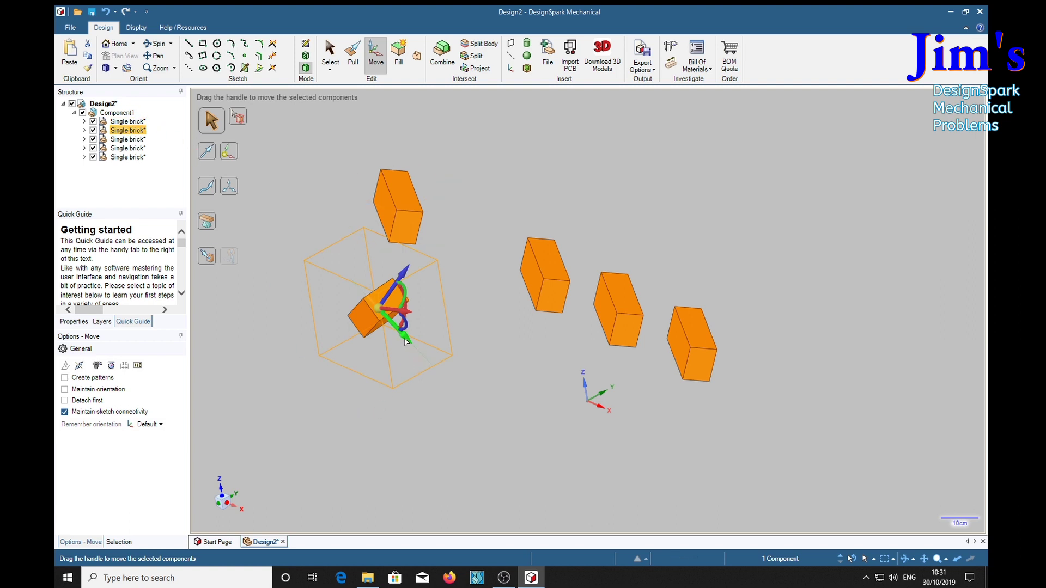
pyautogui.moveTo(407, 342); pyautogui.dragTo(431, 369)
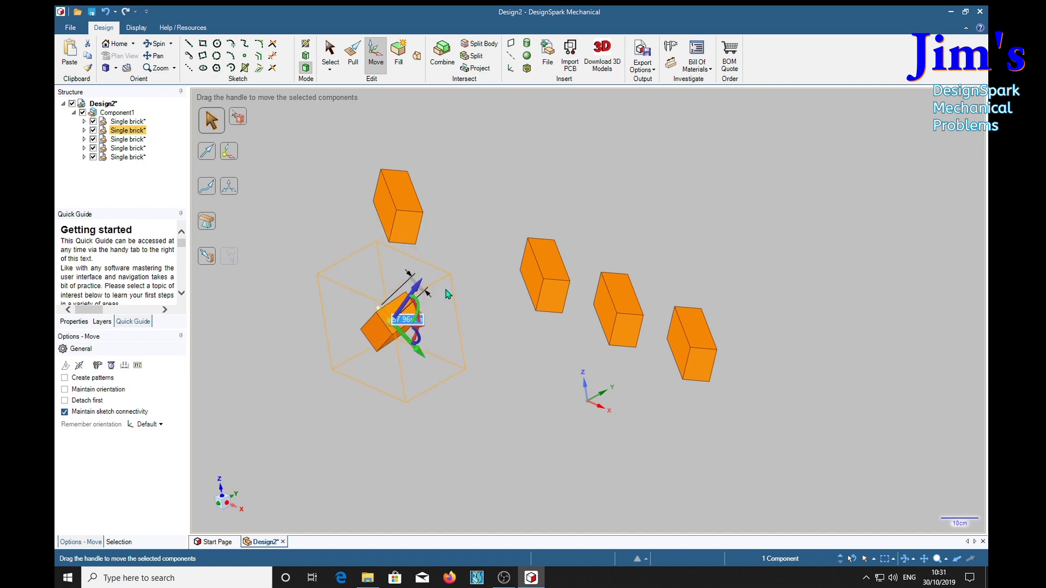
pyautogui.moveTo(416, 288); pyautogui.dragTo(460, 433)
pyautogui.click(505, 346)
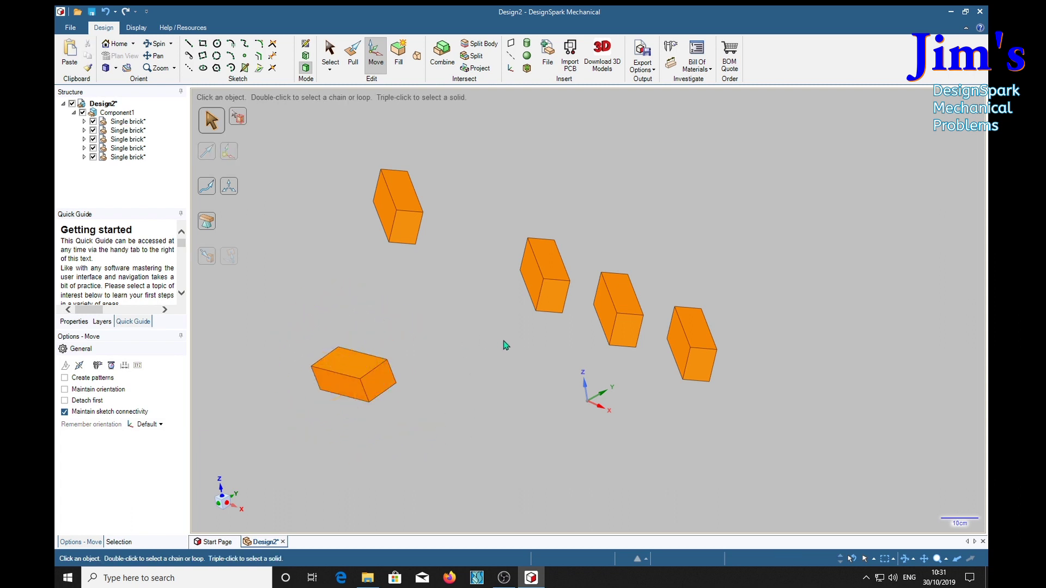
# Step: Select the solid body of the displaced second brick, shift it, and rotate it to about 348° around its blue axis and 349° around green
pyautogui.tripleClick(348, 362)
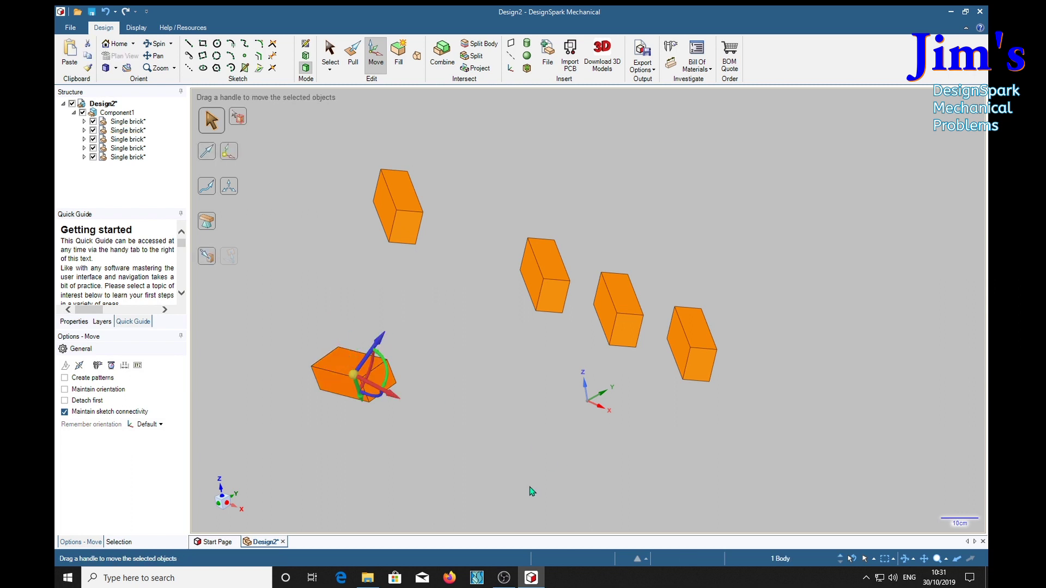
pyautogui.moveTo(397, 401); pyautogui.dragTo(517, 390)
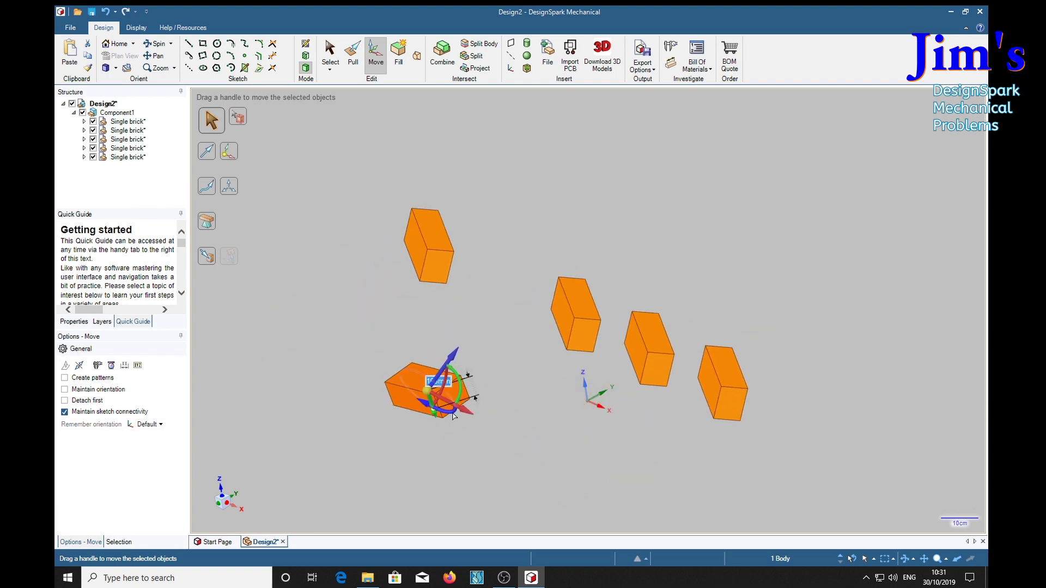
pyautogui.moveTo(452, 415); pyautogui.dragTo(487, 443)
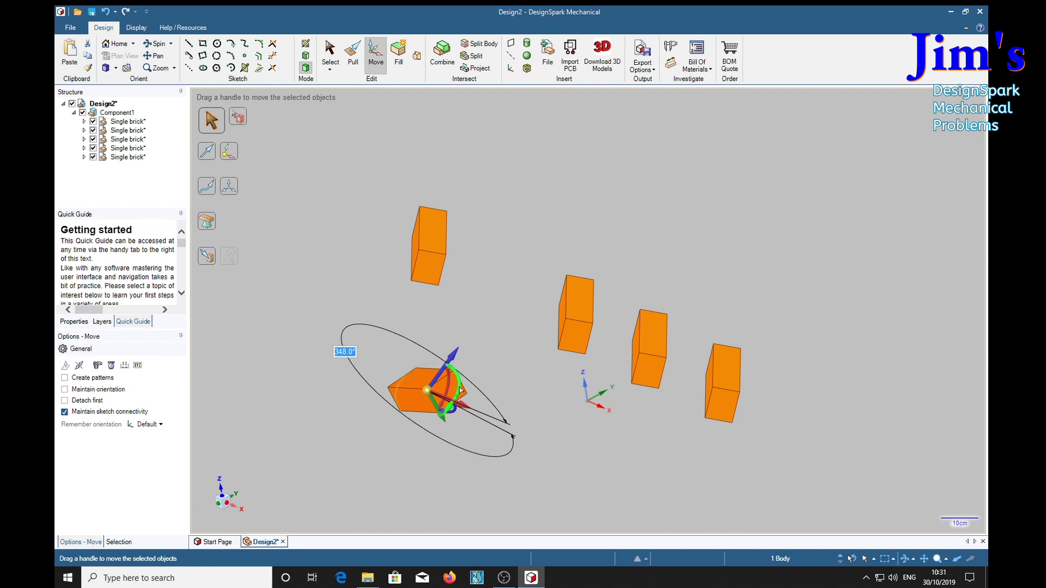
pyautogui.moveTo(454, 377); pyautogui.dragTo(474, 411)
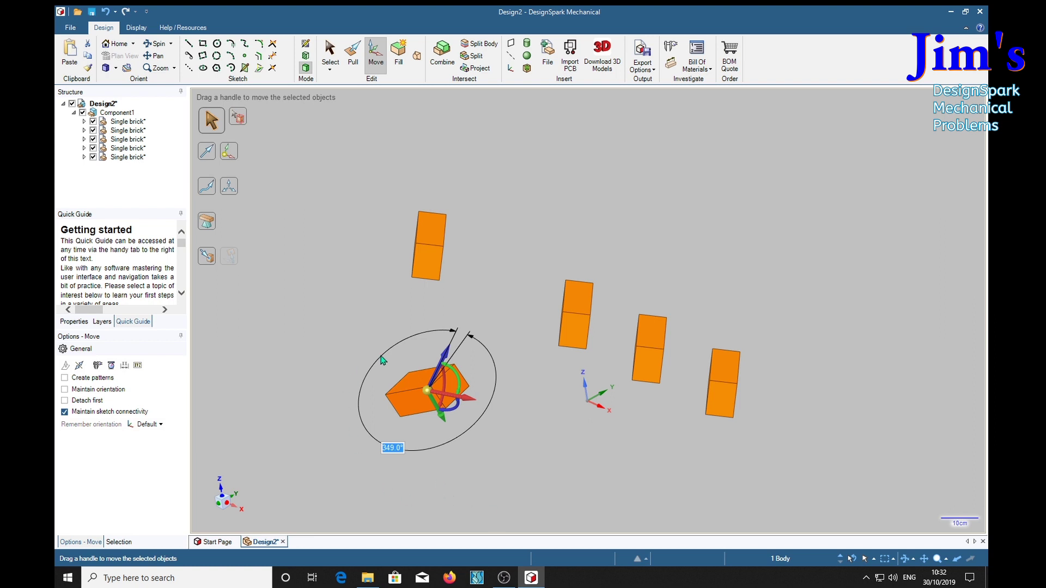
pyautogui.click(376, 315)
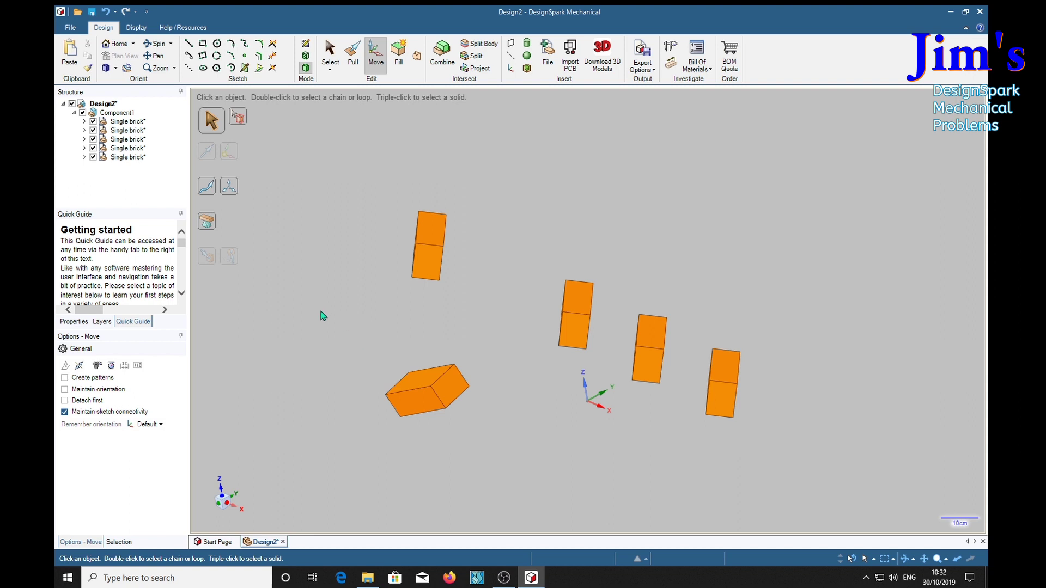
# Step: Move the last Single brick component about 413 mm along its green axis and about 182 mm up its blue axis
pyautogui.moveTo(354, 323); pyautogui.dragTo(367, 341)
pyautogui.click(142, 157)
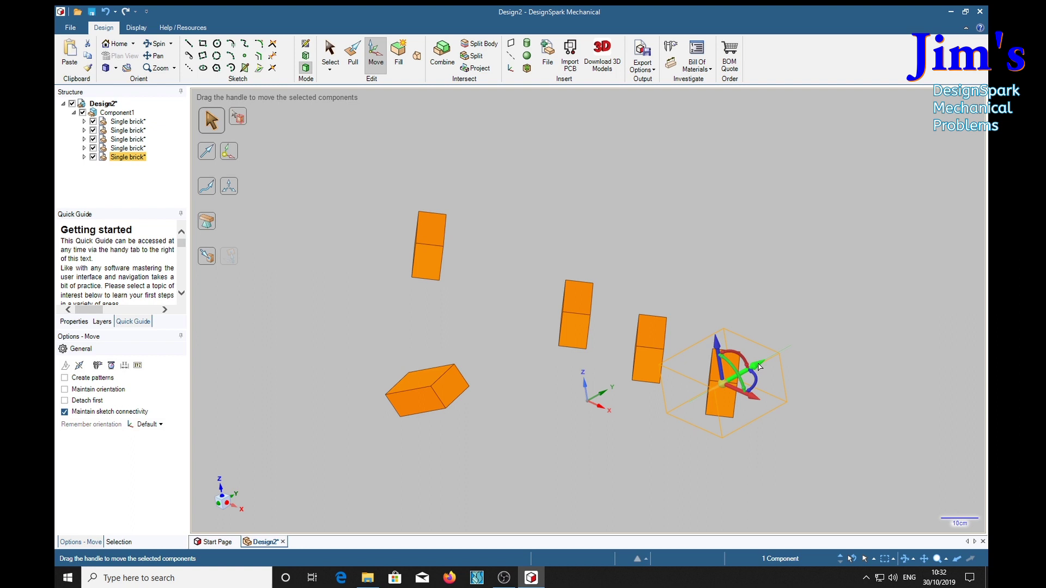
pyautogui.moveTo(760, 366); pyautogui.dragTo(874, 302)
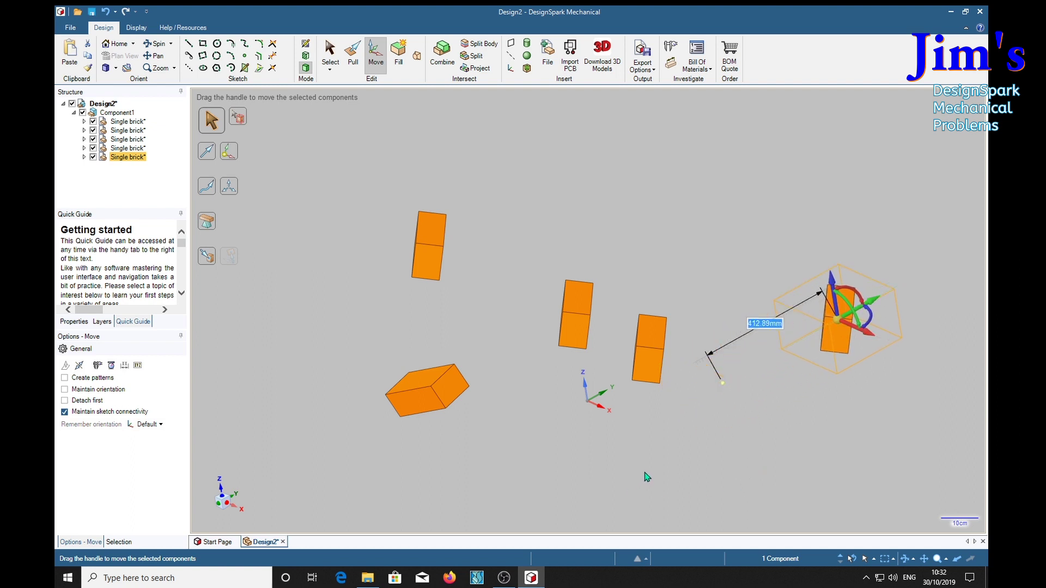
pyautogui.moveTo(833, 286); pyautogui.dragTo(820, 228)
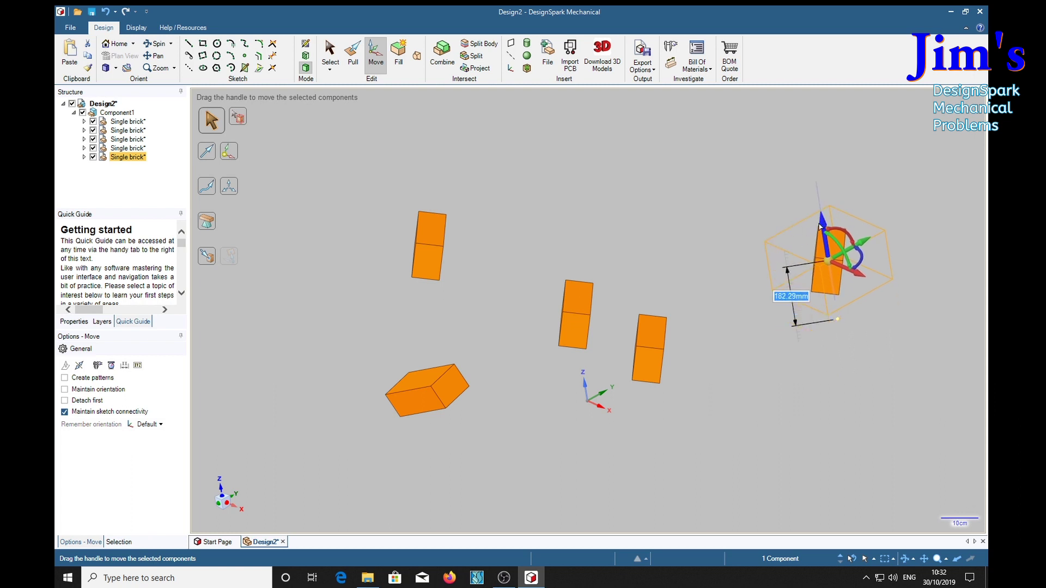
pyautogui.click(301, 187)
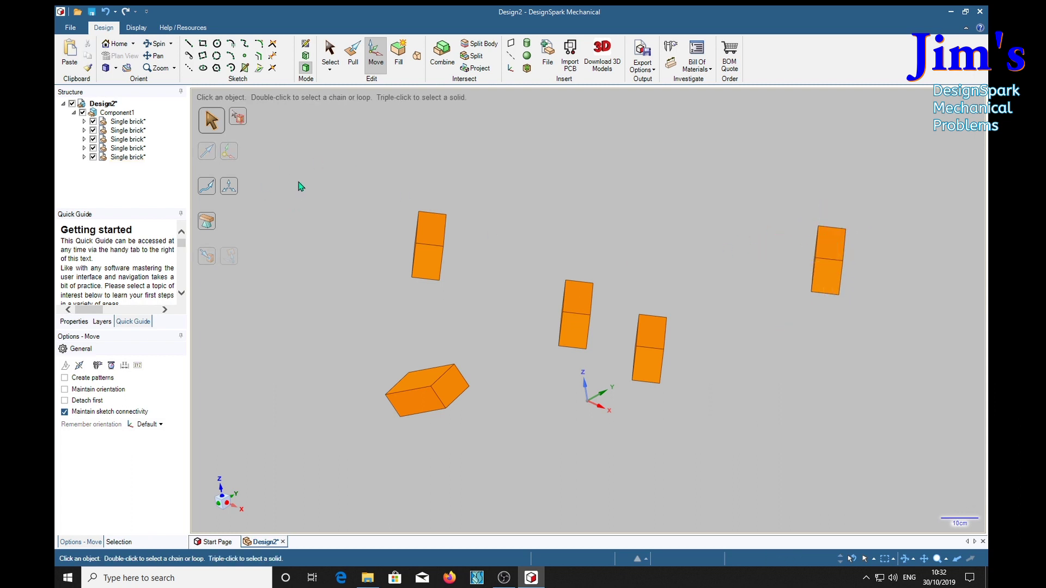
# Step: Select the solid body of the relocated last brick, shift it slightly with the Move handle, and clear the selection
pyautogui.moveTo(768, 194); pyautogui.dragTo(893, 347)
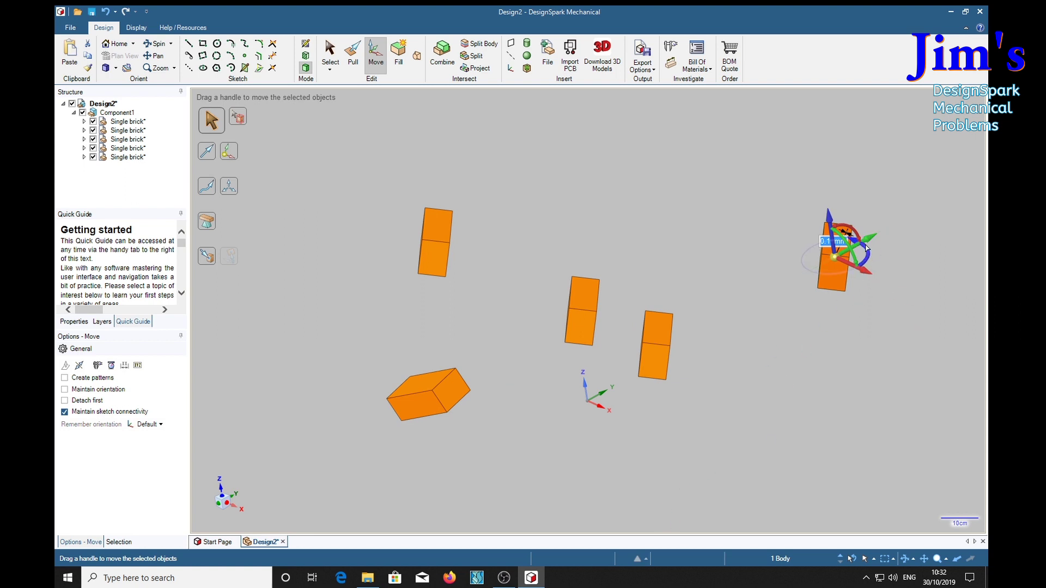
pyautogui.click(867, 265)
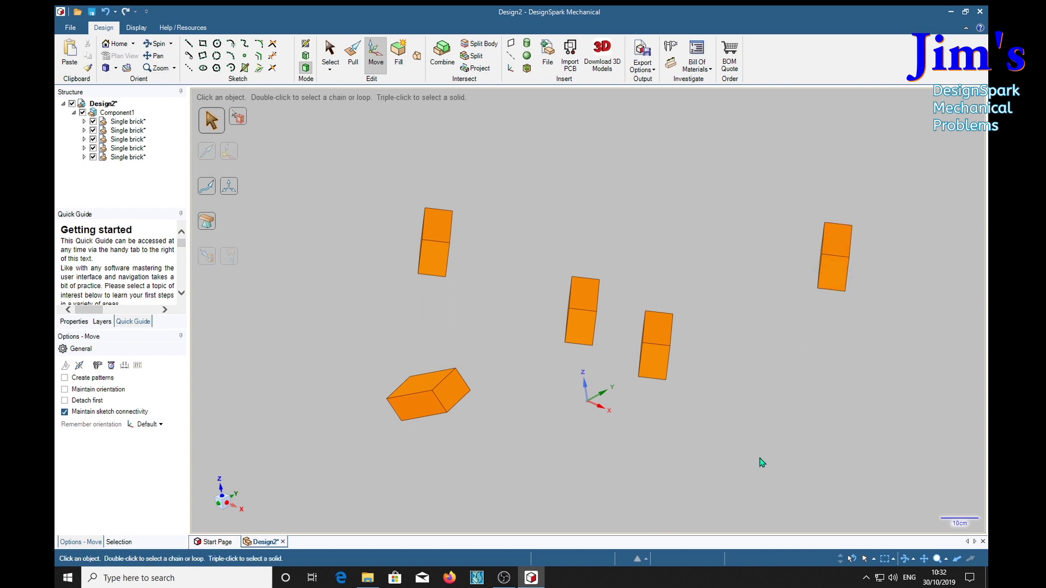